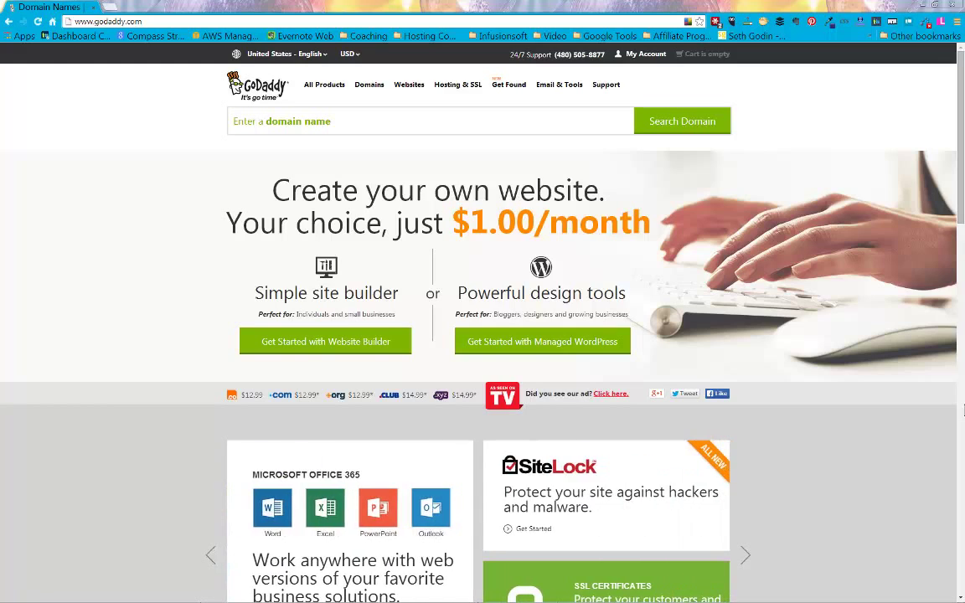
# - Search for the availability of the domain simplestepspodcast.com
pyautogui.click(233, 124)
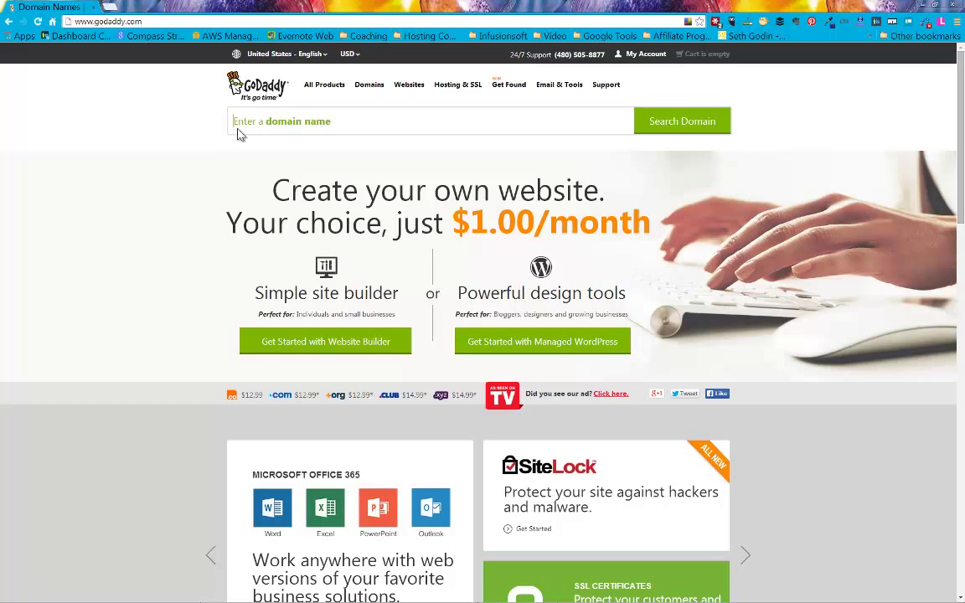
pyautogui.click(275, 124)
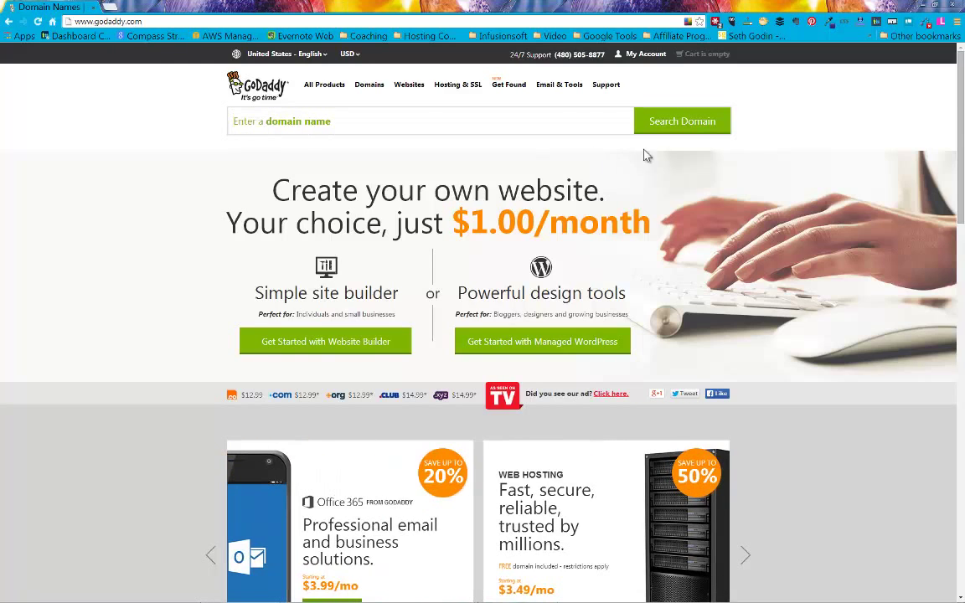
pyautogui.click(277, 124)
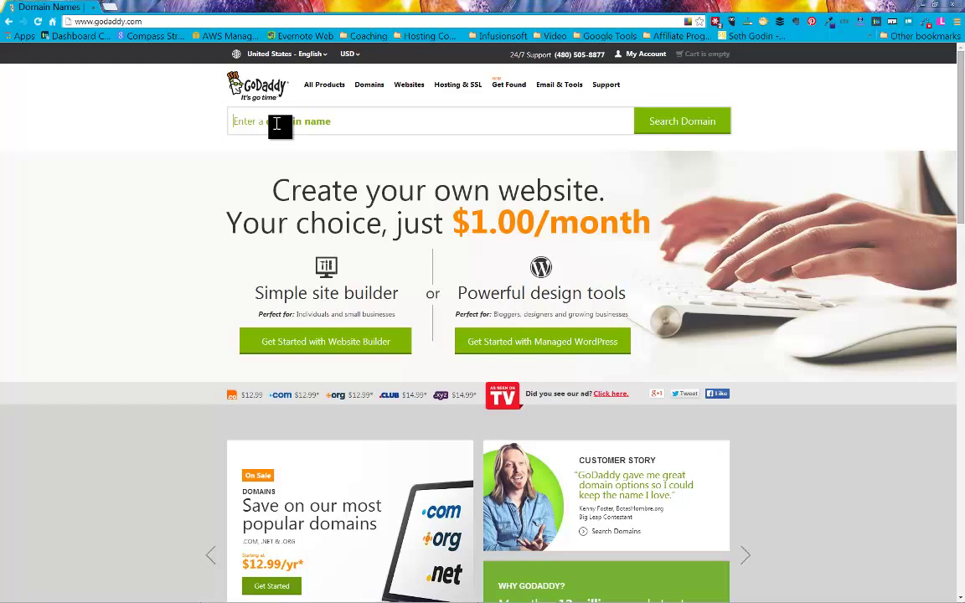
pyautogui.write('simpl')
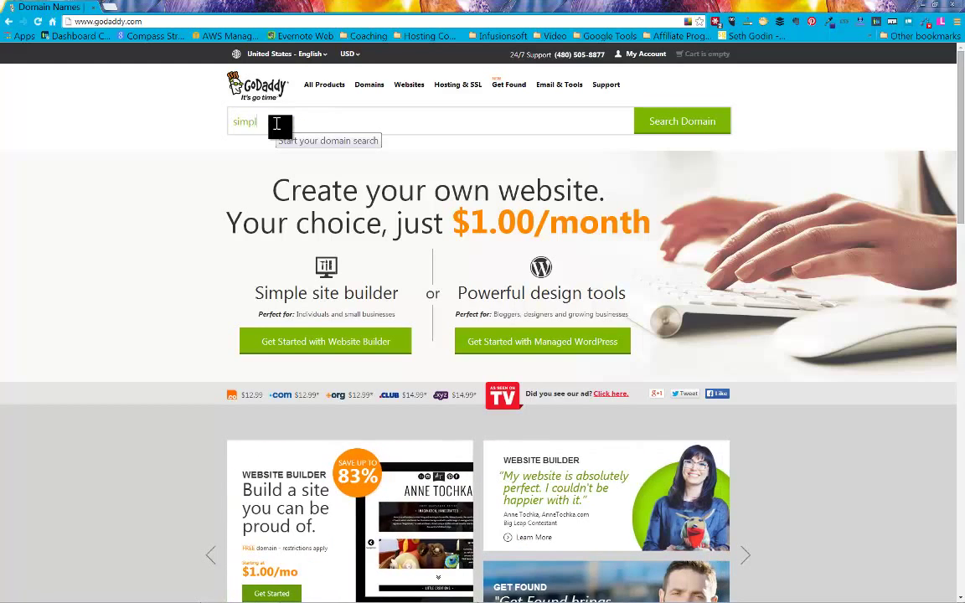
pyautogui.write('estepspodcast.com')
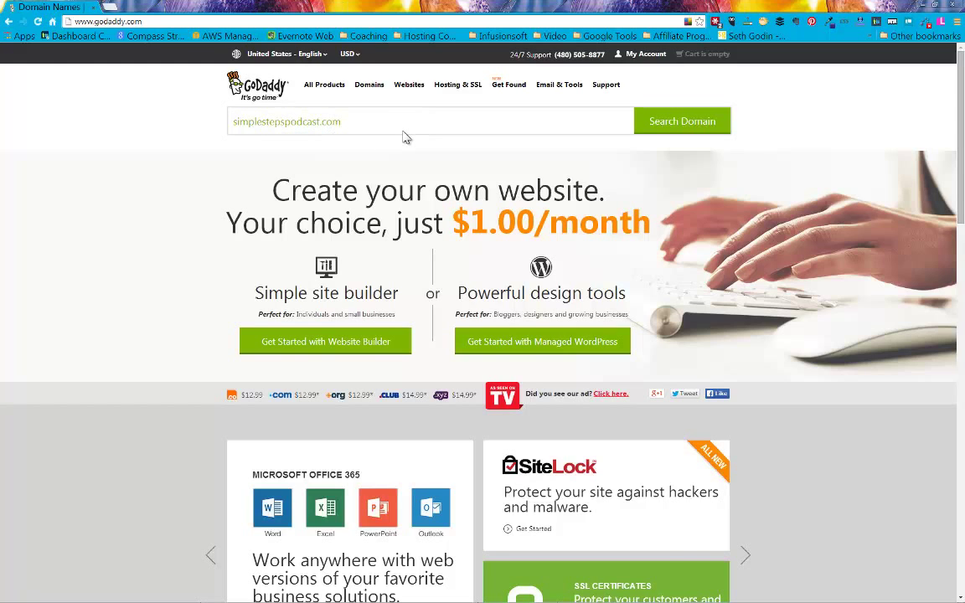
pyautogui.click(680, 126)
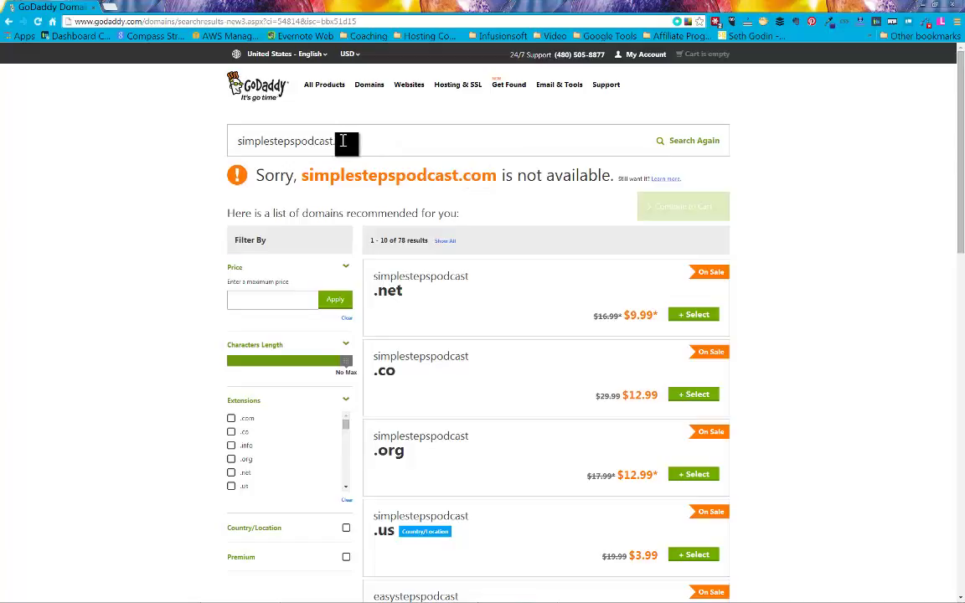
# - Change the domain name to simplestepsmypodcast.com and search for it again
pyautogui.moveTo(332, 141); pyautogui.dragTo(366, 141)
pyautogui.click(295, 146)
pyautogui.write('the')
pyautogui.click(679, 148)
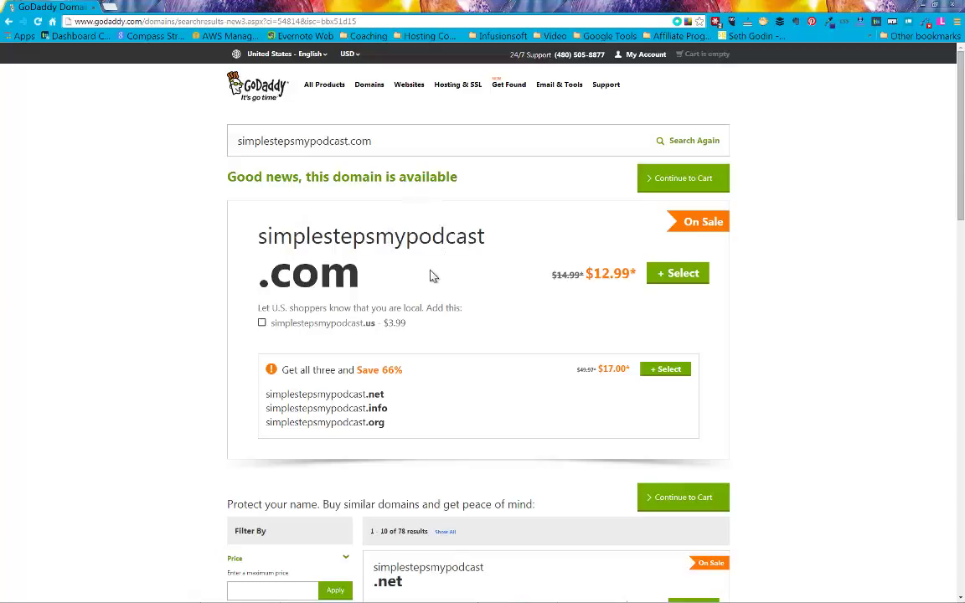
# - Examine the offer for simplestepsmypodcast.com, its three-domain bundle and the list of similar domains with their prices
pyautogui.scroll(-1, 377, 259)
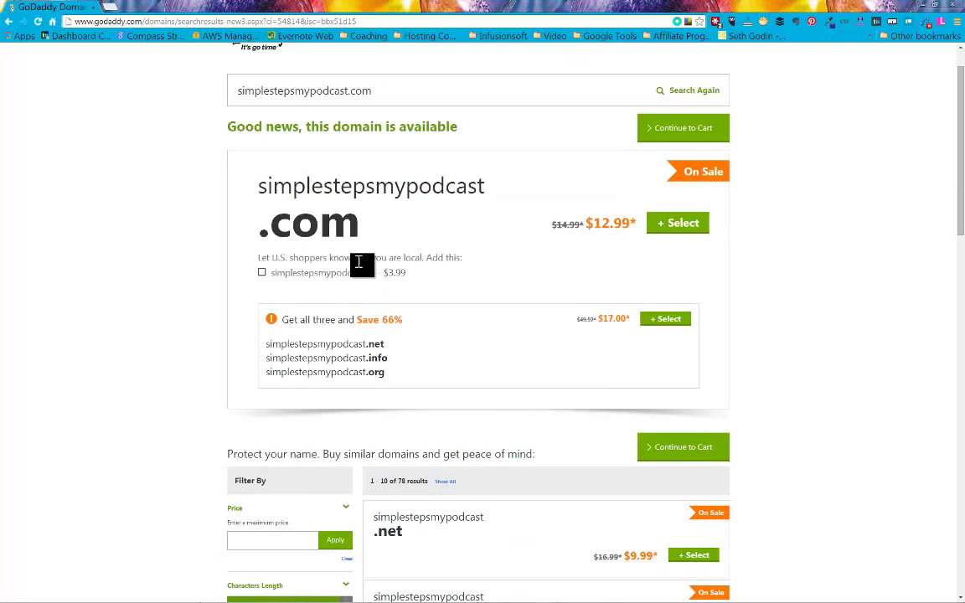
pyautogui.scroll(-1, 422, 317)
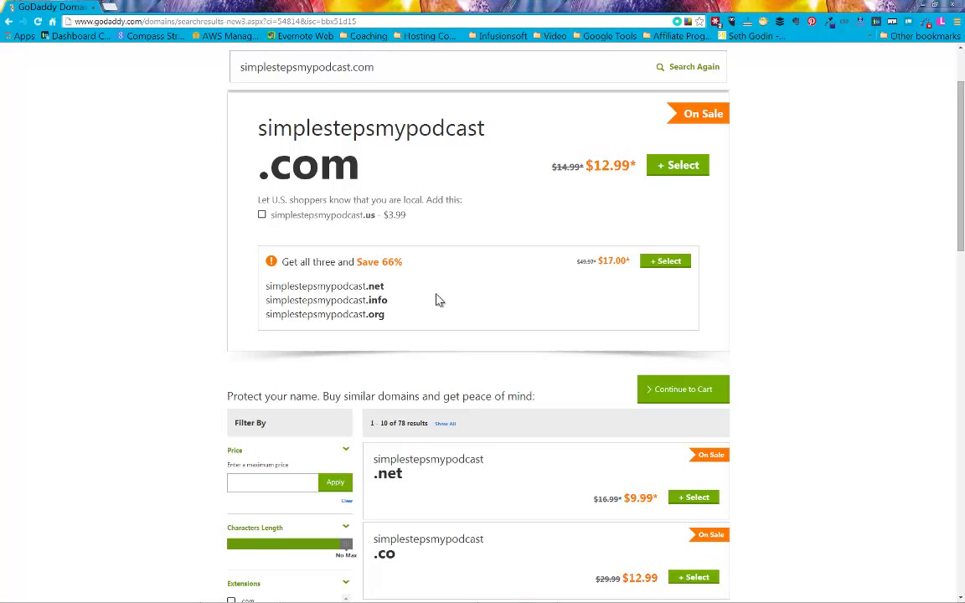
pyautogui.scroll(2, 440, 301)
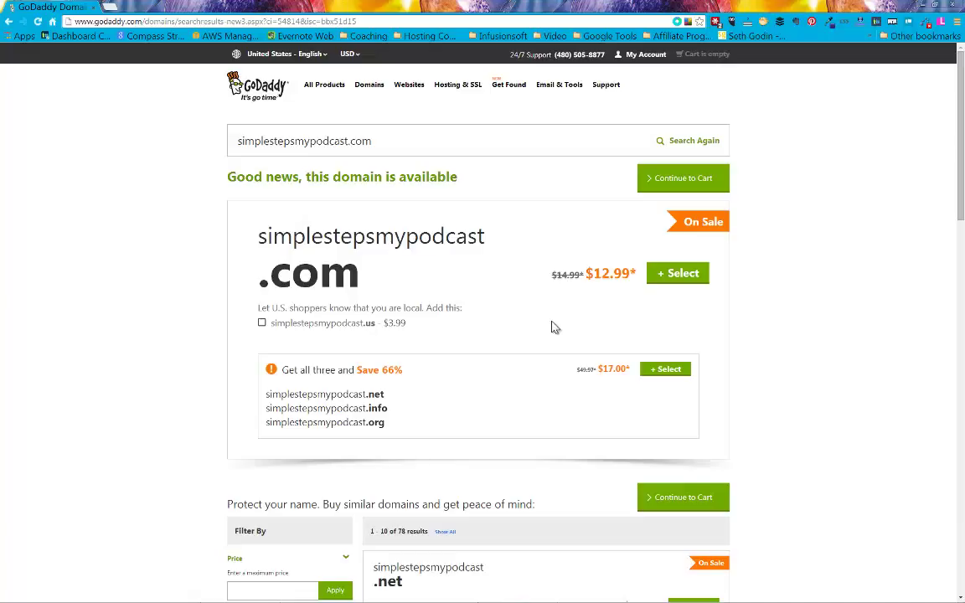
pyautogui.scroll(-3, 551, 327)
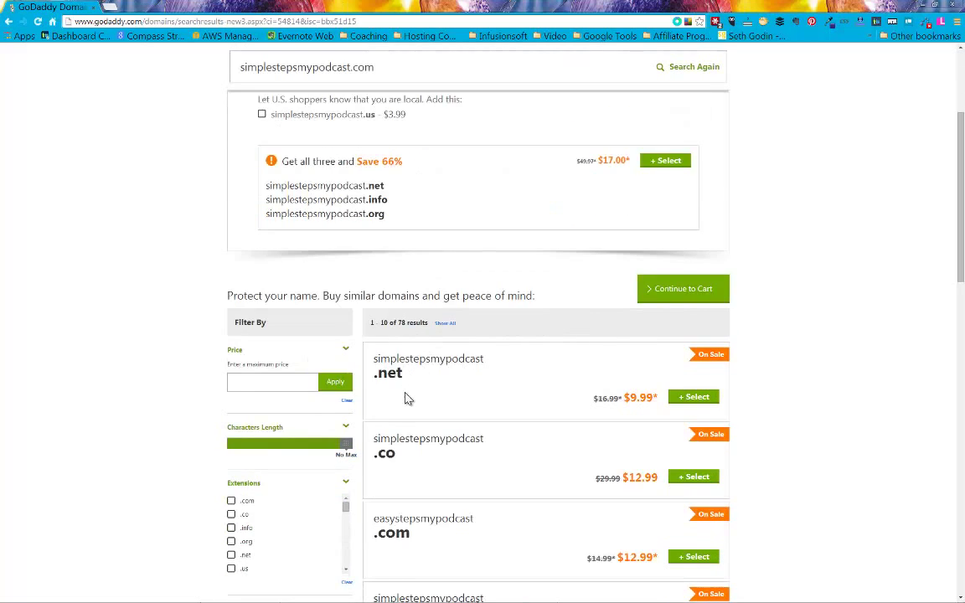
pyautogui.scroll(-1, 492, 383)
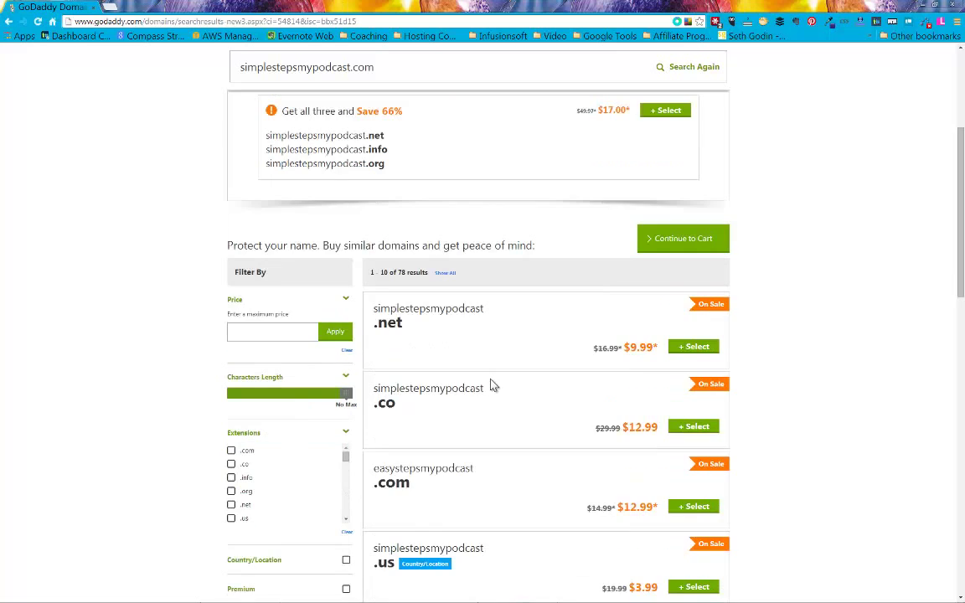
pyautogui.scroll(-3, 426, 494)
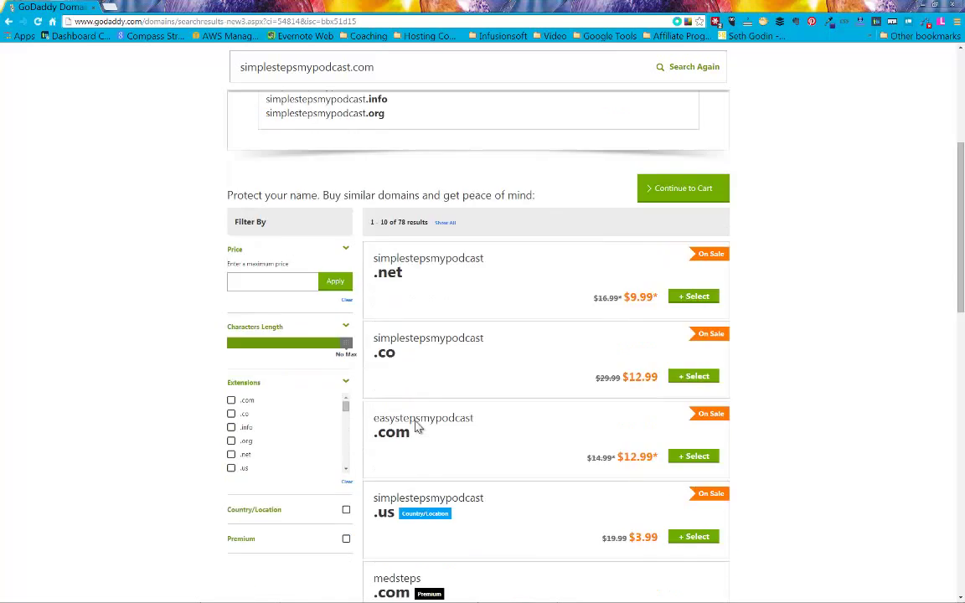
pyautogui.scroll(-2, 417, 422)
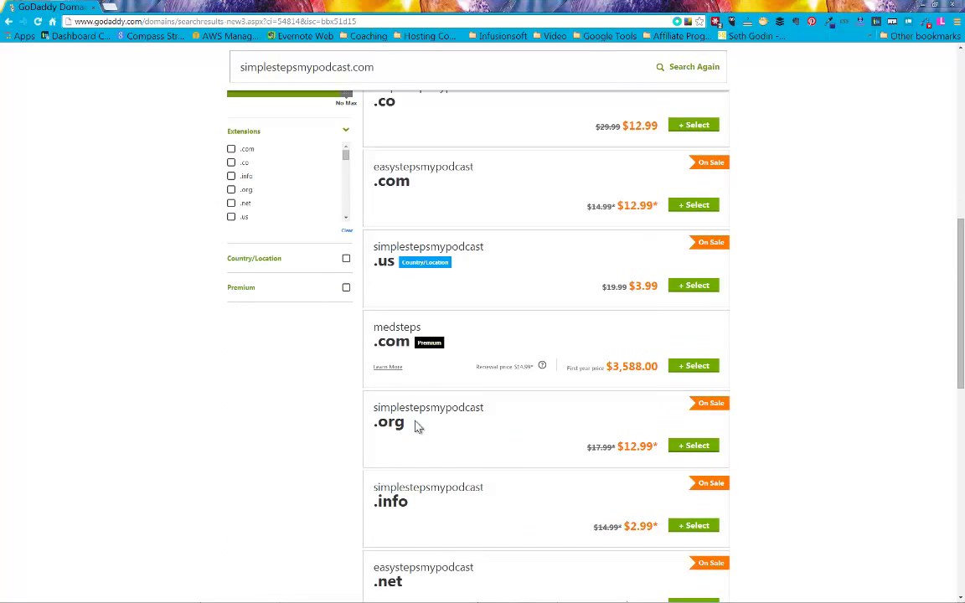
pyautogui.scroll(-2, 415, 424)
pyautogui.scroll(4, 414, 423)
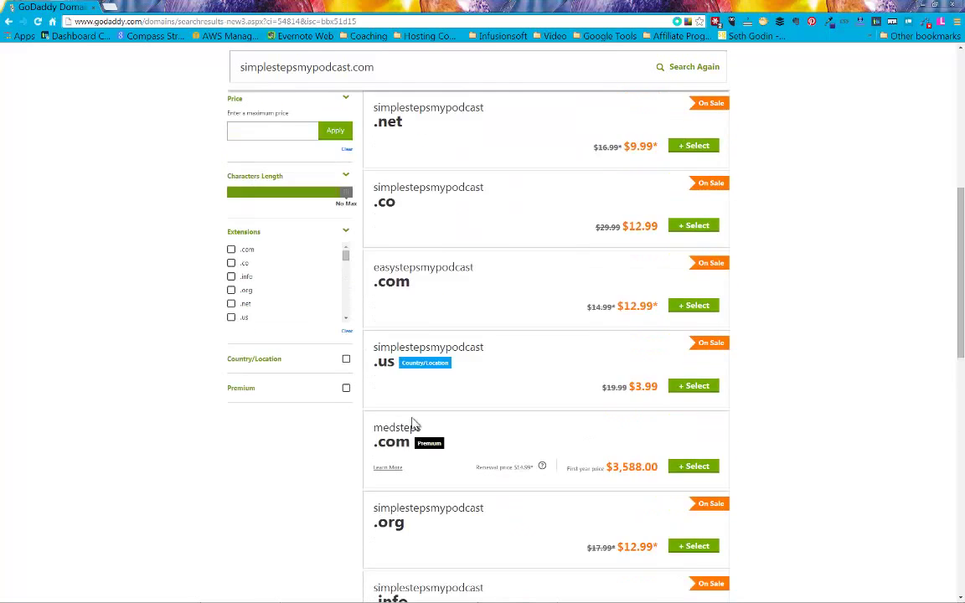
pyautogui.scroll(6, 414, 423)
pyautogui.scroll(-1, 441, 377)
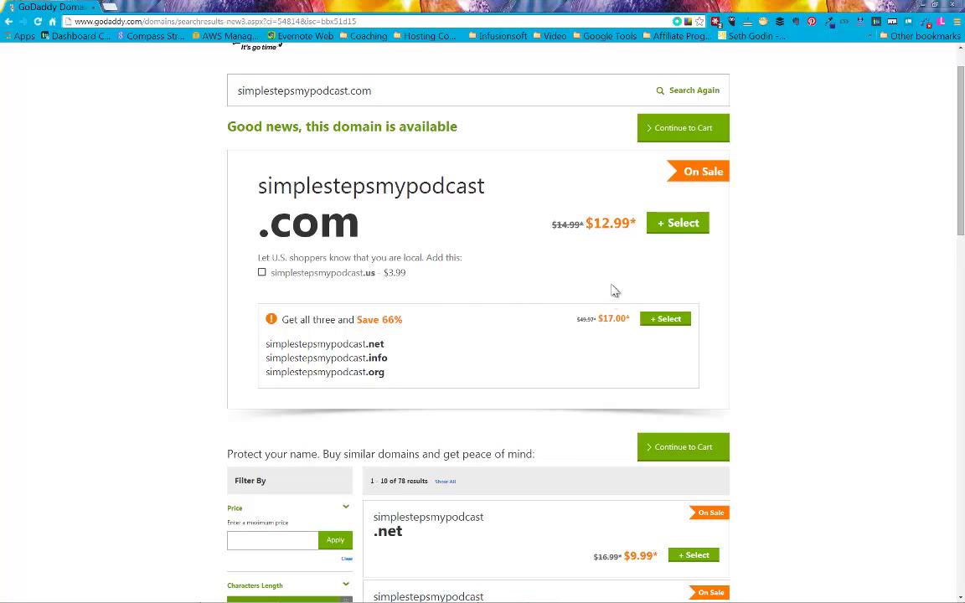
# - Select simplestepsmypodcast.com plus the bundle of .net, .info and .org domains, and continue towards the cart
pyautogui.click(671, 231)
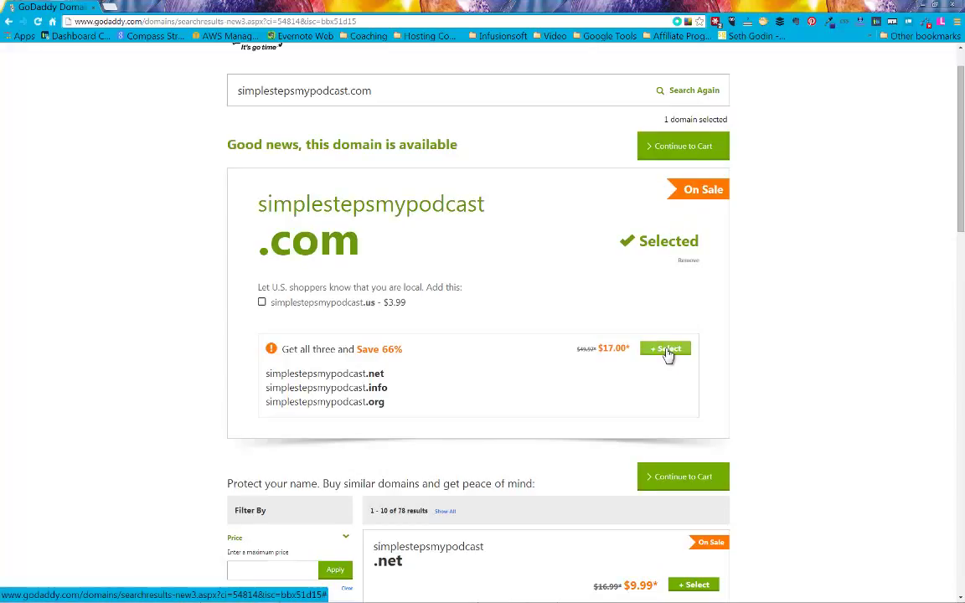
pyautogui.click(666, 350)
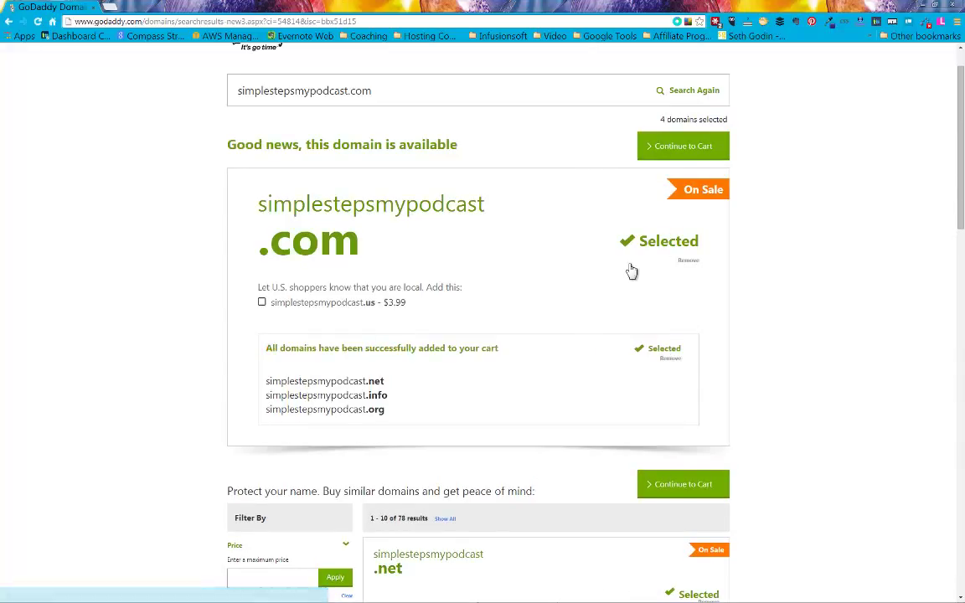
pyautogui.scroll(-2, 466, 362)
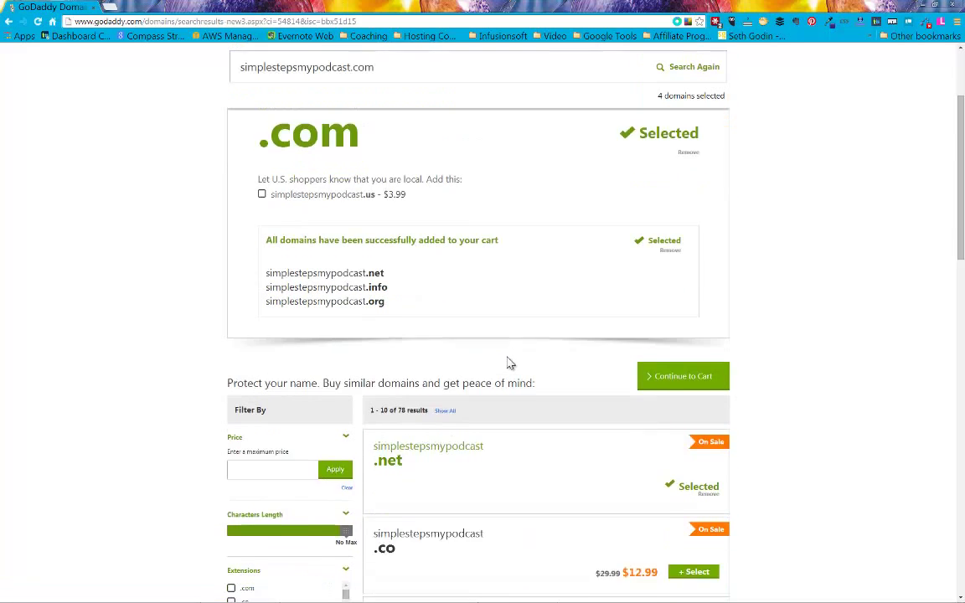
pyautogui.scroll(-5, 539, 430)
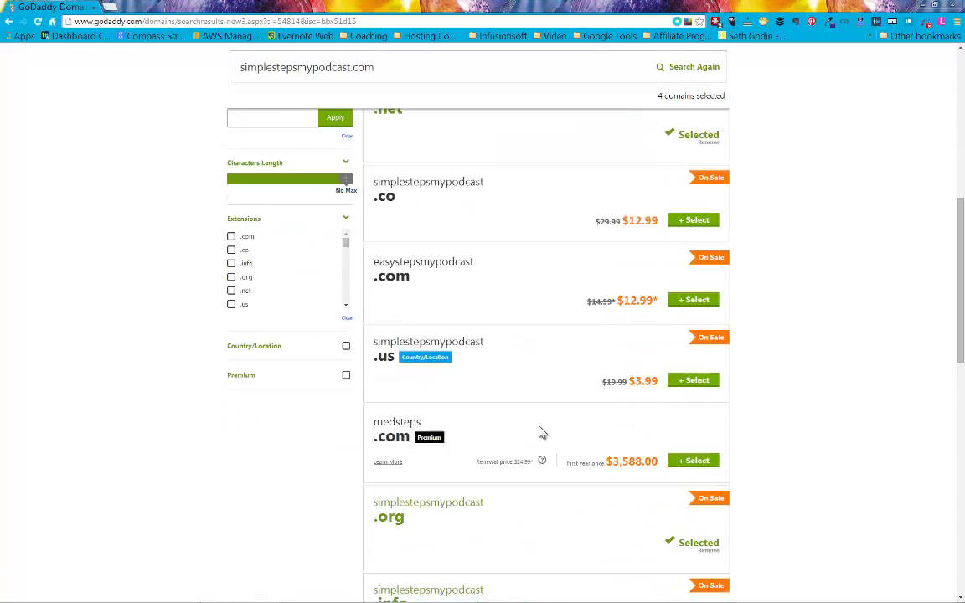
pyautogui.scroll(5, 541, 431)
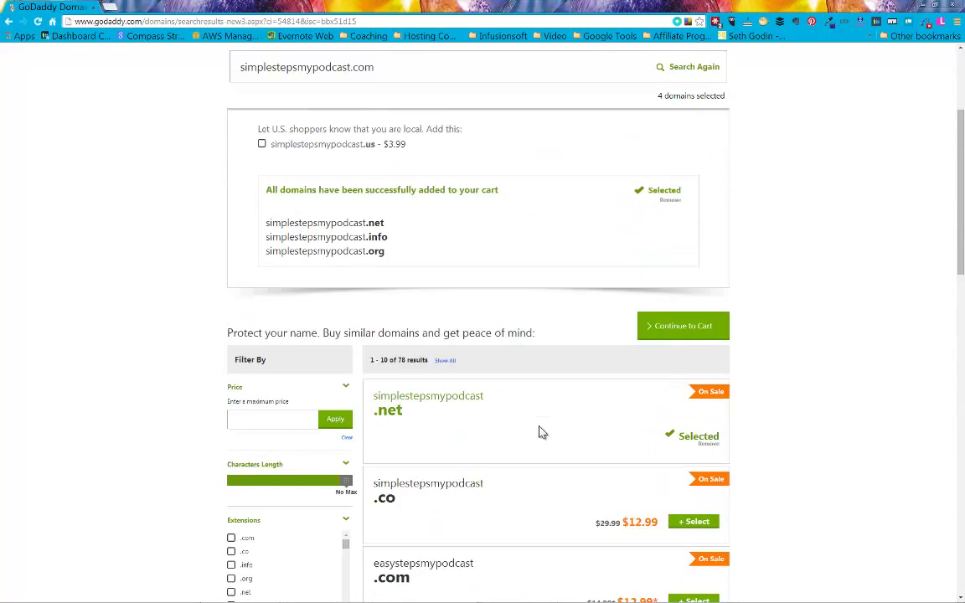
pyautogui.click(678, 334)
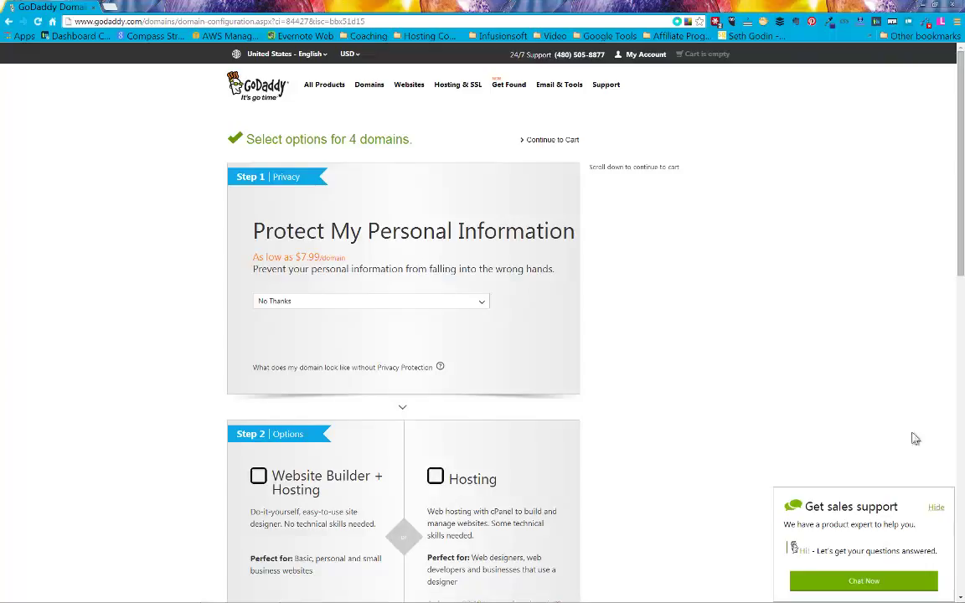
# - Hide the sales support chat and review the privacy protection choices, leaving the selection at No Thanks
pyautogui.click(937, 508)
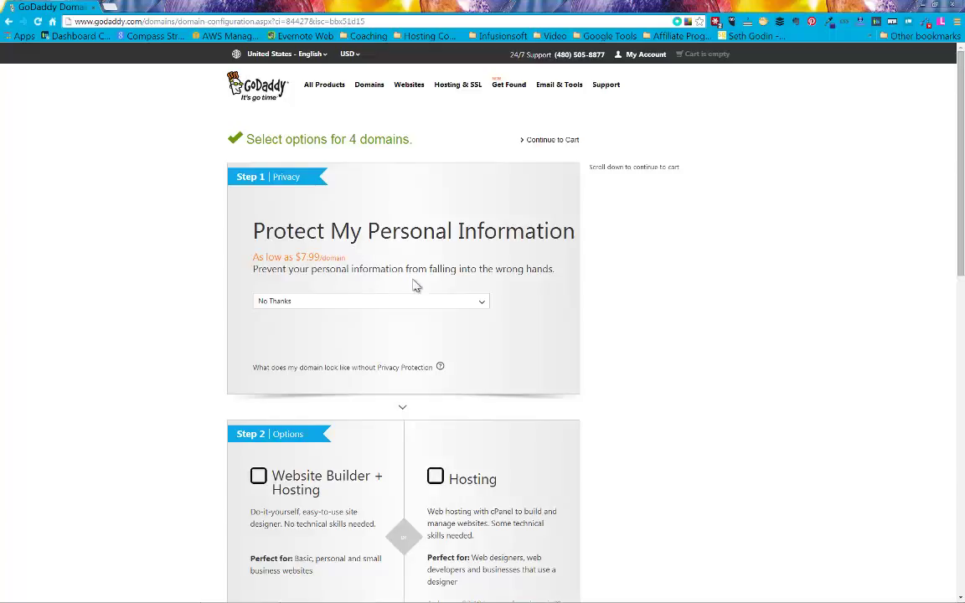
pyautogui.click(485, 305)
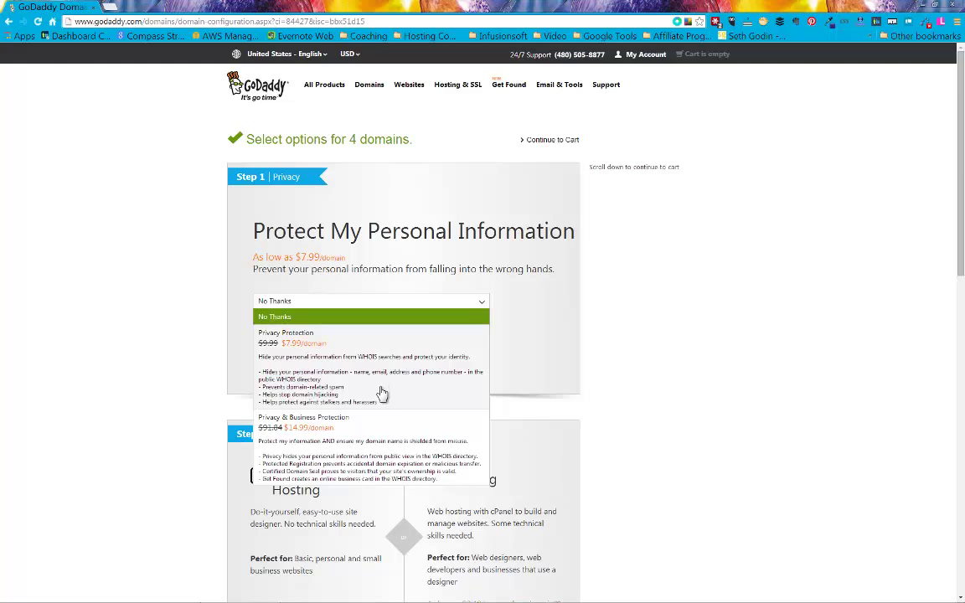
pyautogui.click(516, 371)
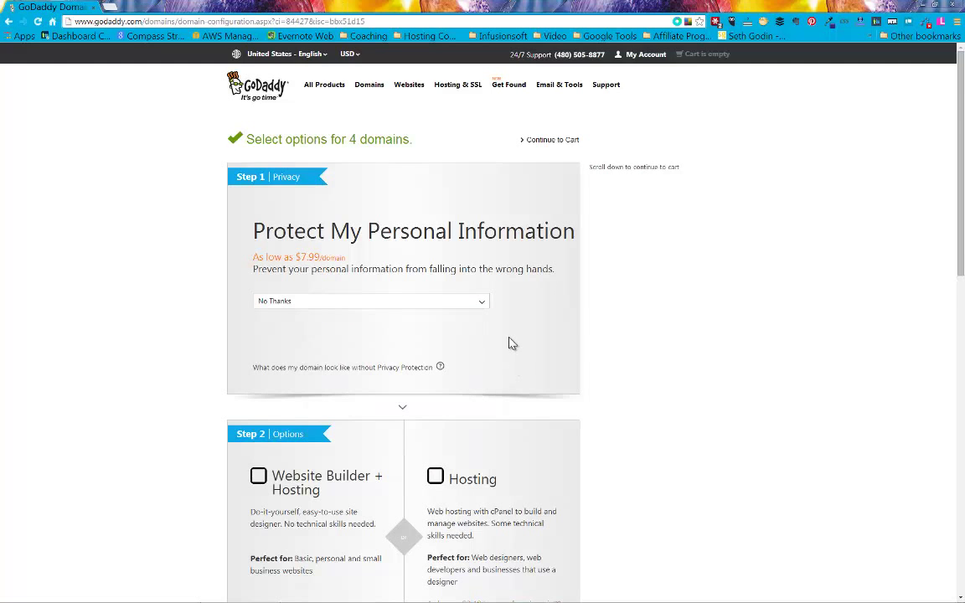
# - Continue to the cart without adding website builder, hosting or email to the domains
pyautogui.scroll(-1, 516, 330)
pyautogui.scroll(-4, 516, 329)
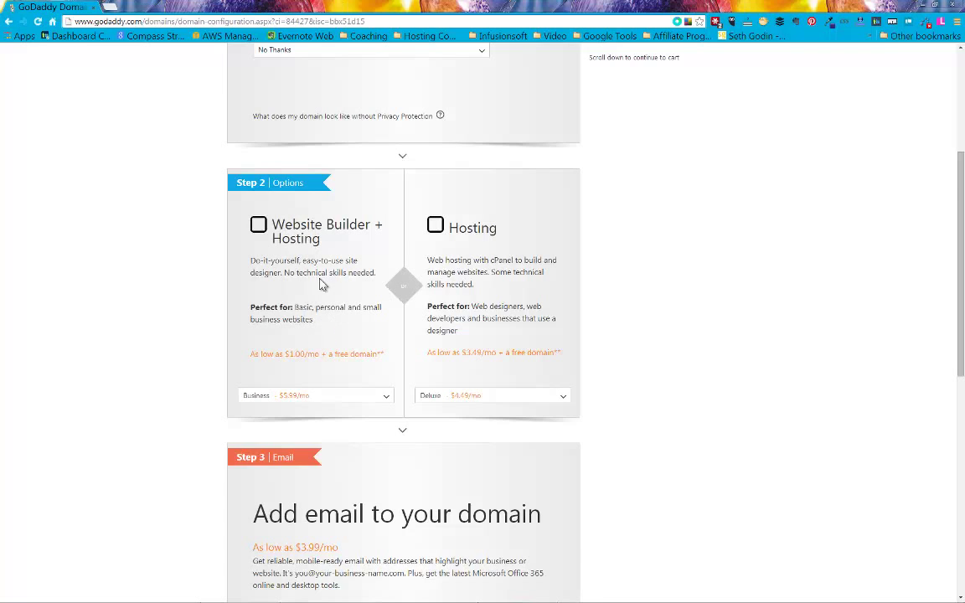
pyautogui.scroll(-3, 318, 273)
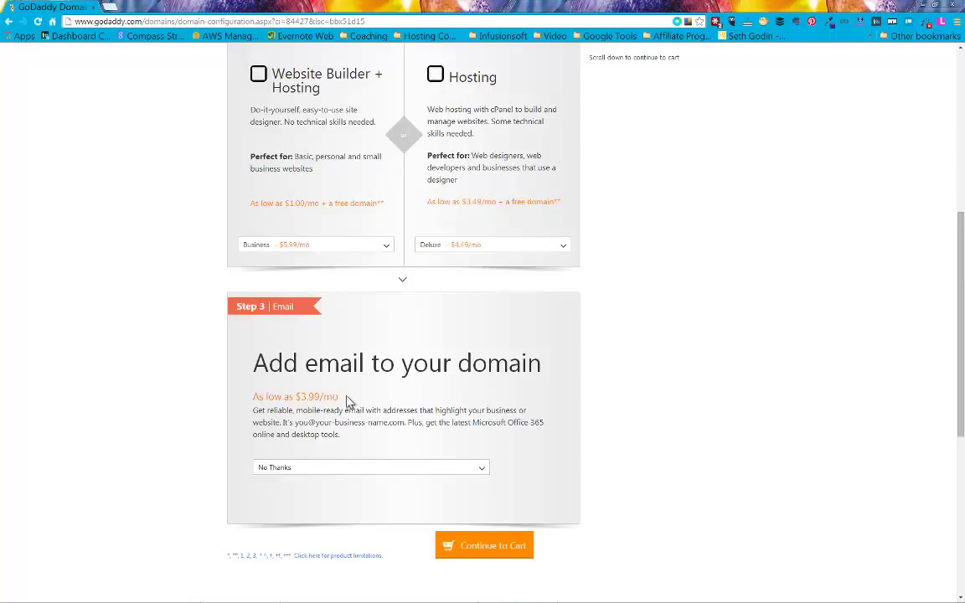
pyautogui.click(480, 549)
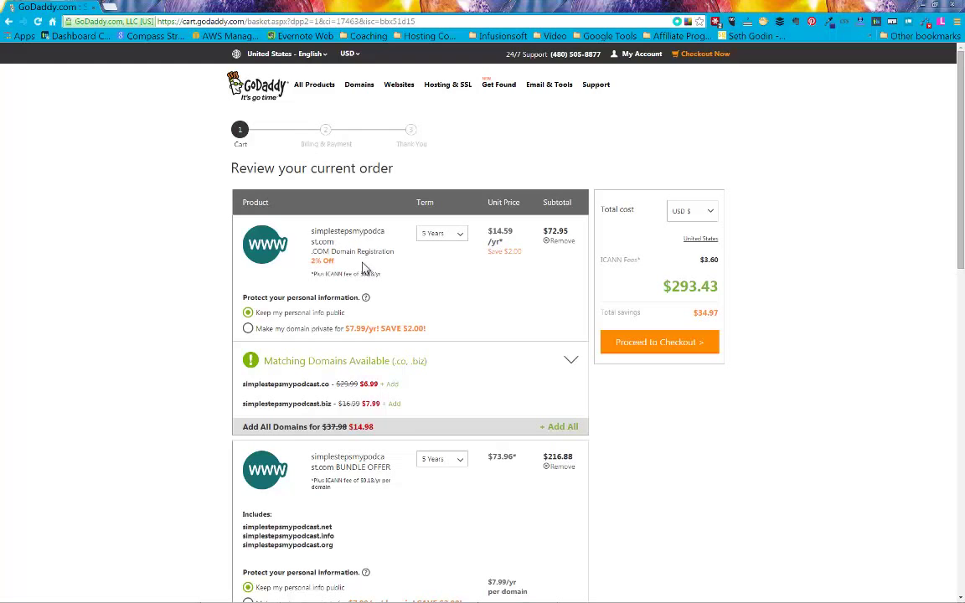
# - Set the term to 1 Year for both the .com domain registration and the bundle offer
pyautogui.click(460, 240)
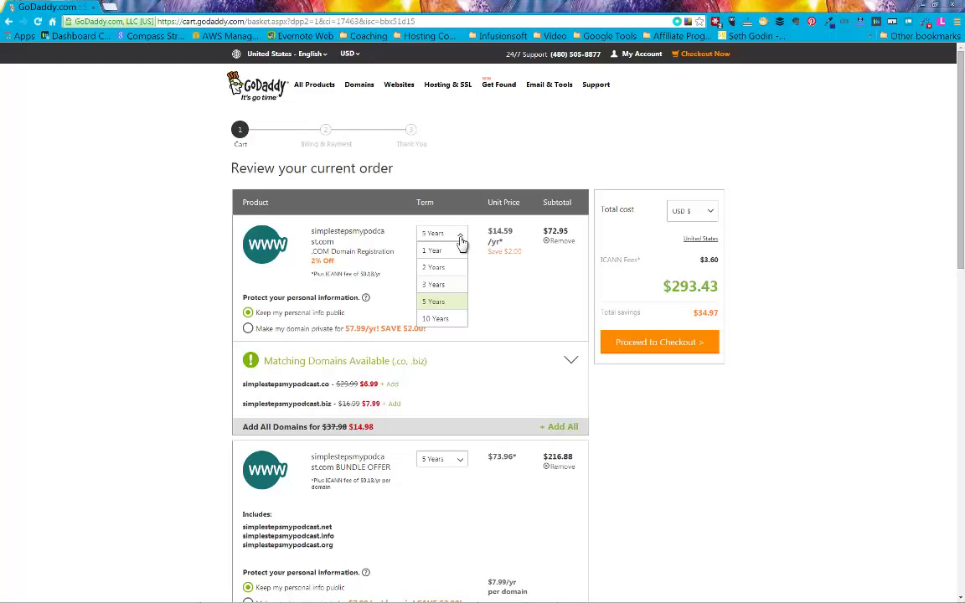
pyautogui.click(453, 250)
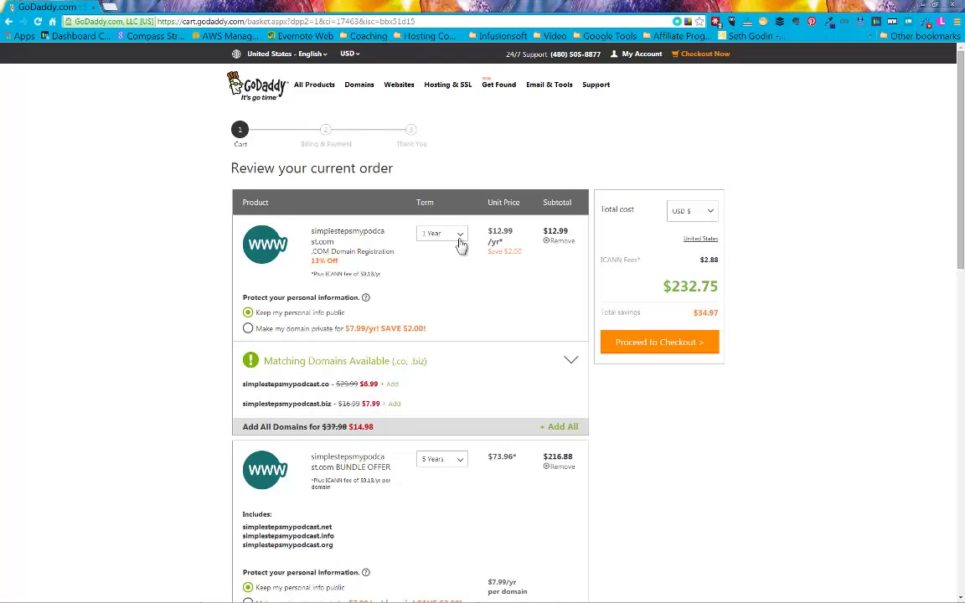
pyautogui.click(459, 463)
pyautogui.click(454, 477)
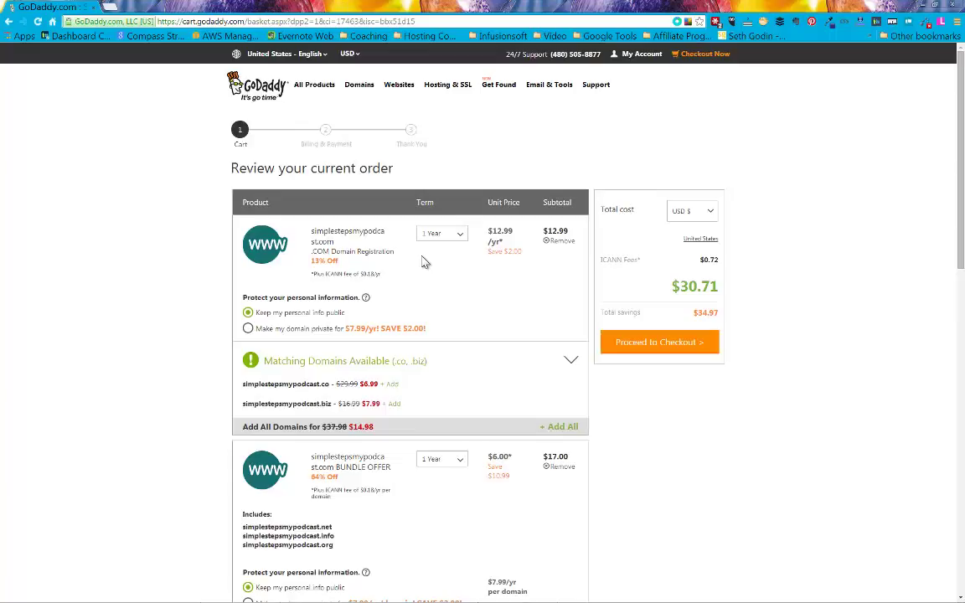
# - Review the available registration terms for the .com domain without changing the selected term
pyautogui.click(460, 237)
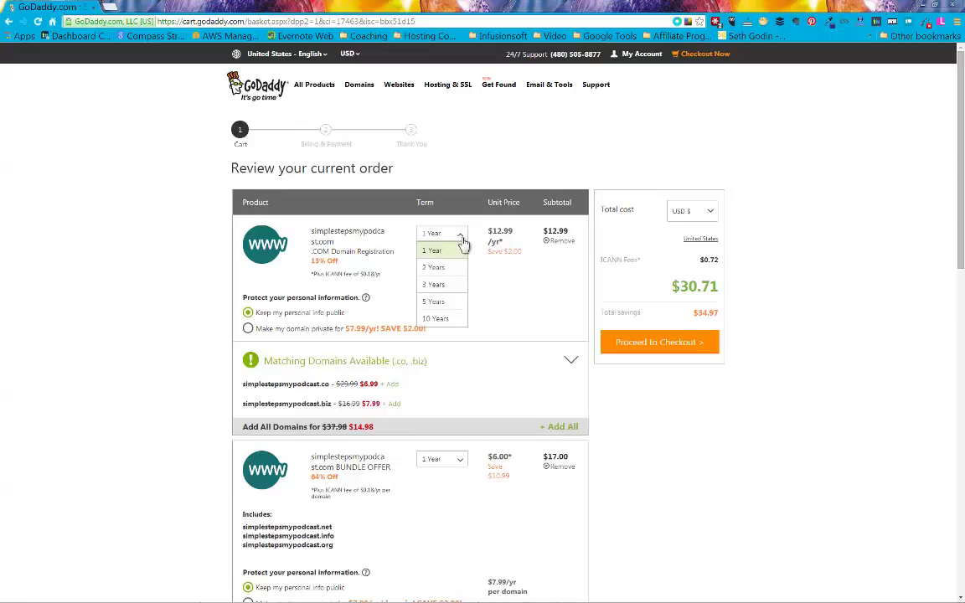
pyautogui.click(503, 294)
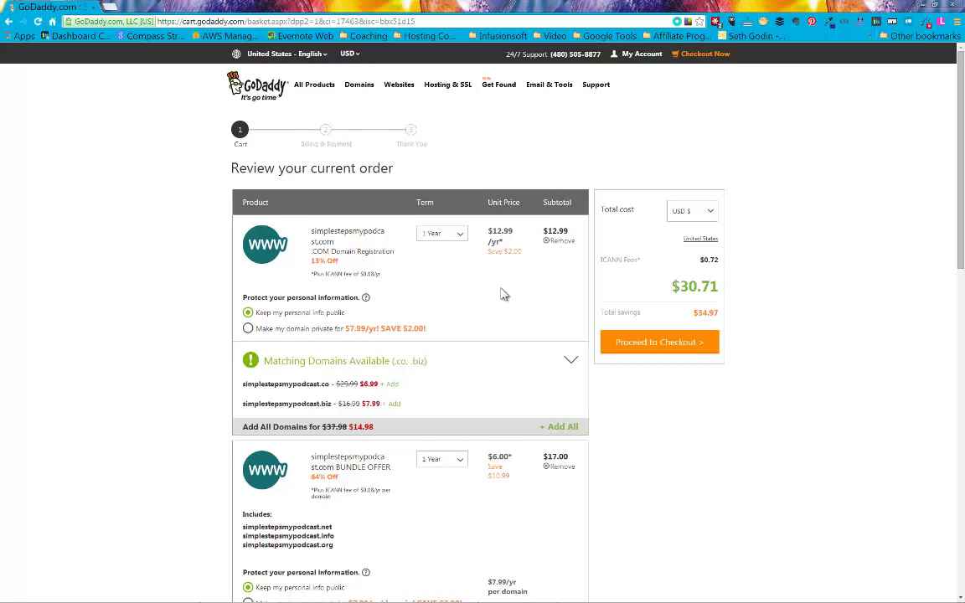
pyautogui.click(460, 238)
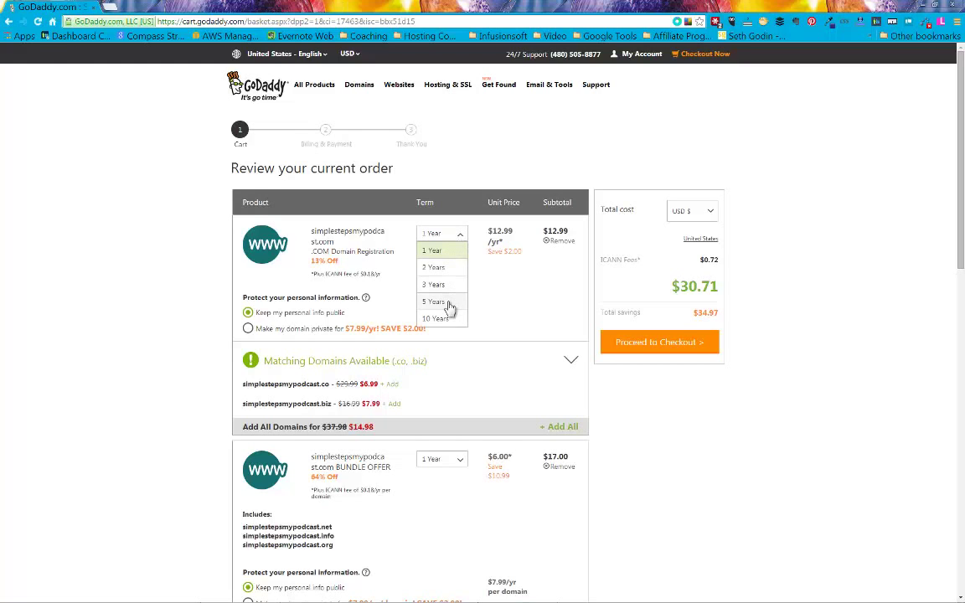
pyautogui.click(538, 307)
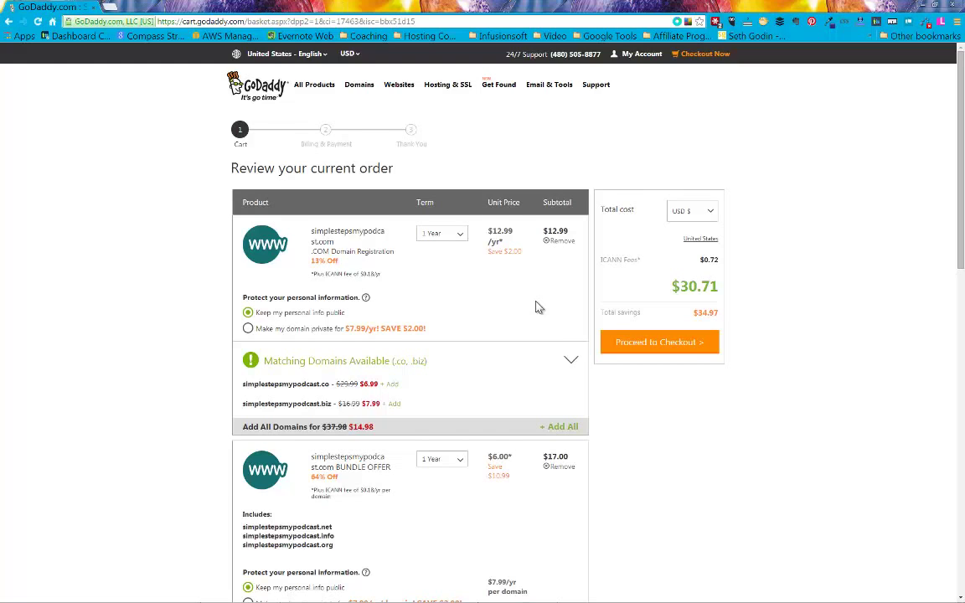
# - Review the whole cart order, including the matching domains, bundle offer, privacy options, recommended add-ons, promo code option and total cost
pyautogui.scroll(-1, 537, 306)
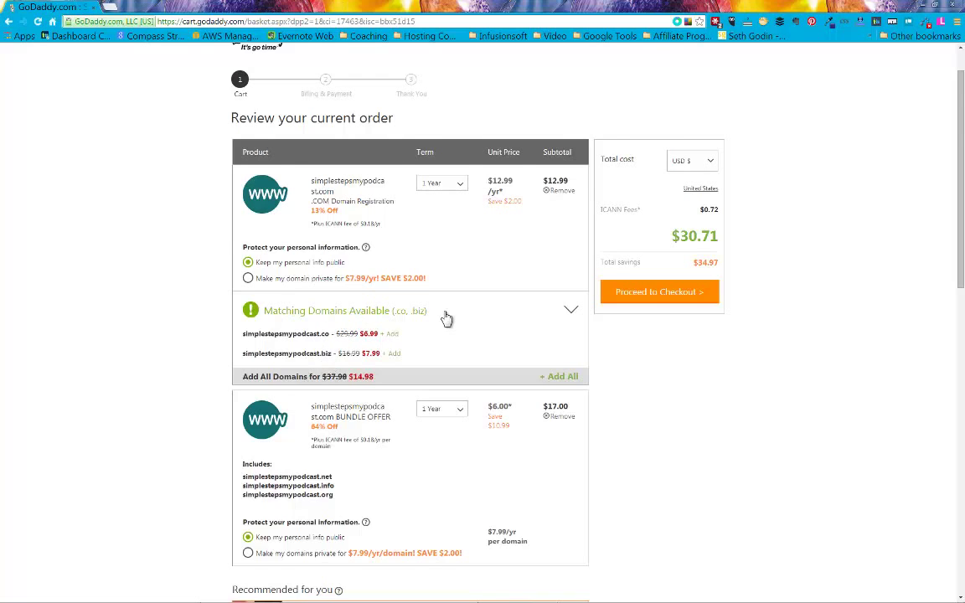
pyautogui.scroll(-1, 447, 319)
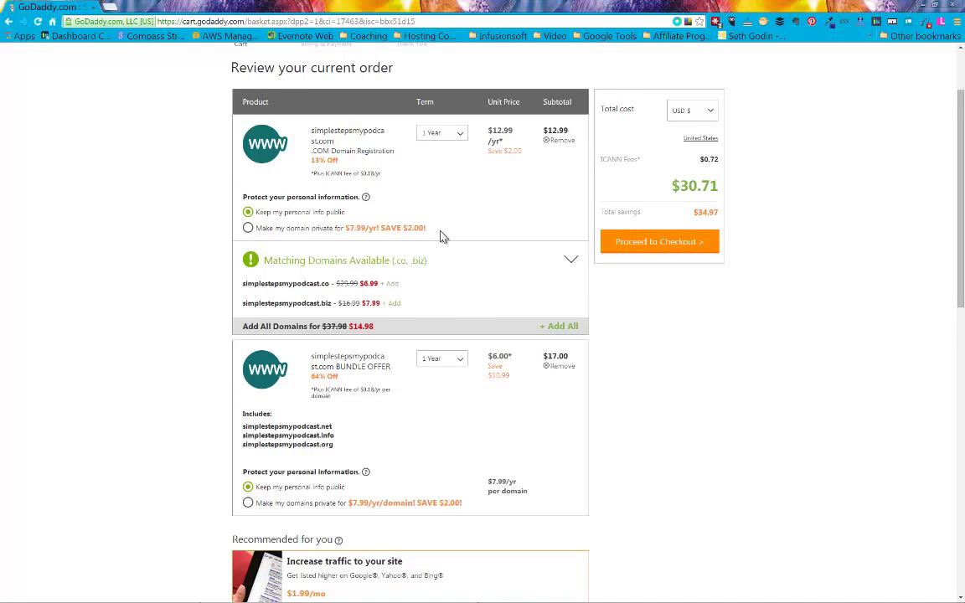
pyautogui.scroll(-1, 442, 237)
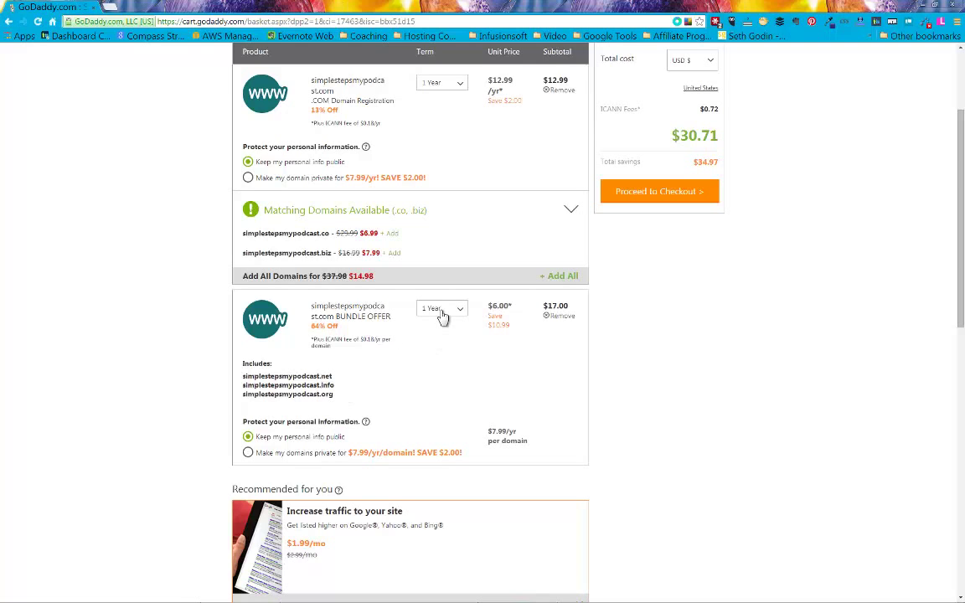
pyautogui.scroll(-2, 447, 313)
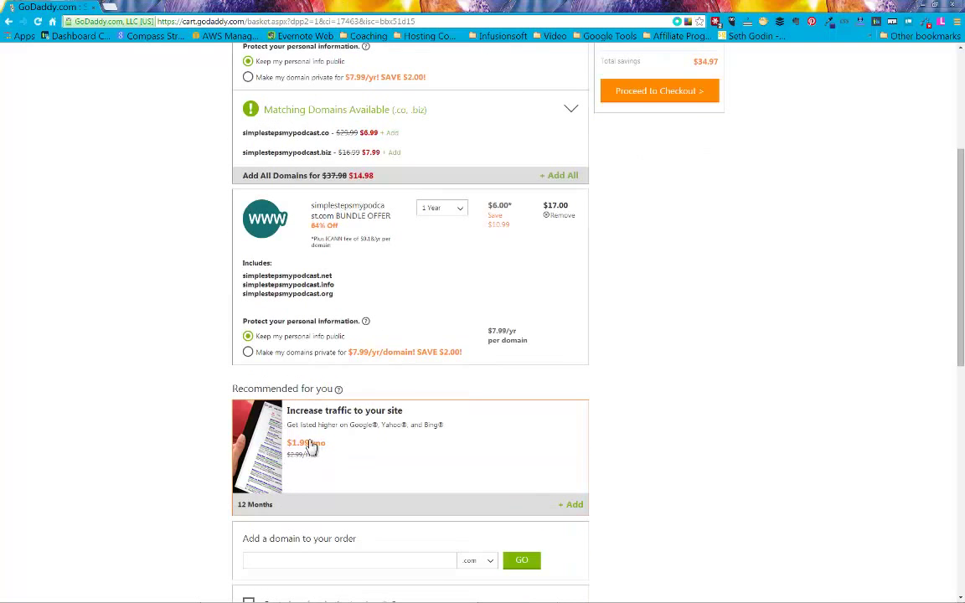
pyautogui.scroll(-1, 350, 453)
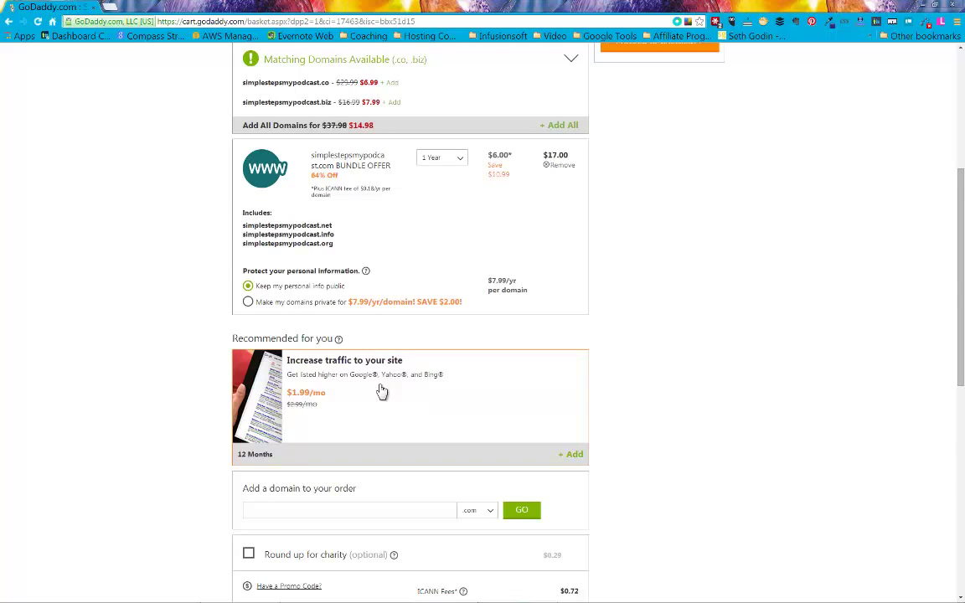
pyautogui.scroll(-3, 381, 391)
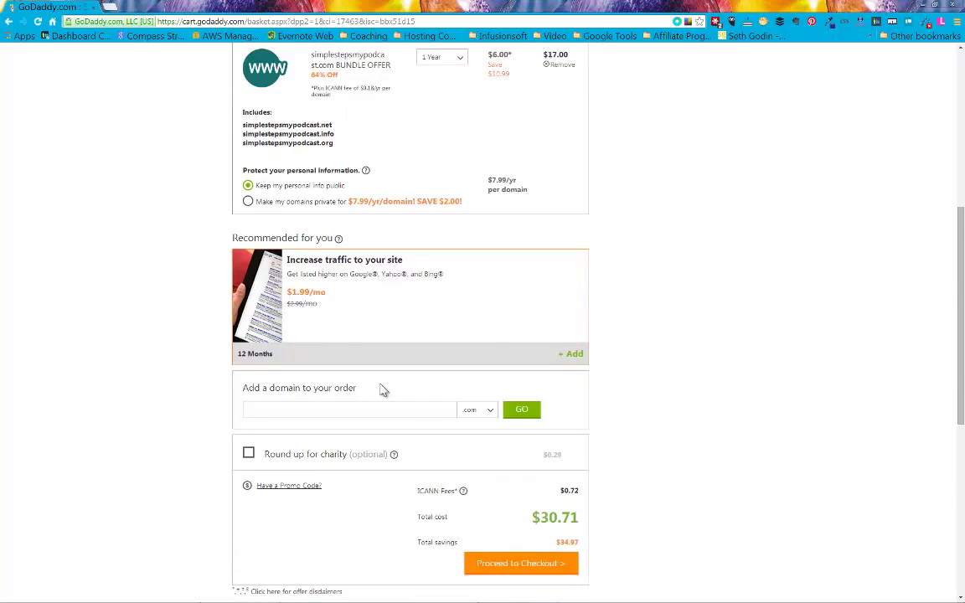
pyautogui.scroll(1, 381, 392)
pyautogui.scroll(-1, 381, 391)
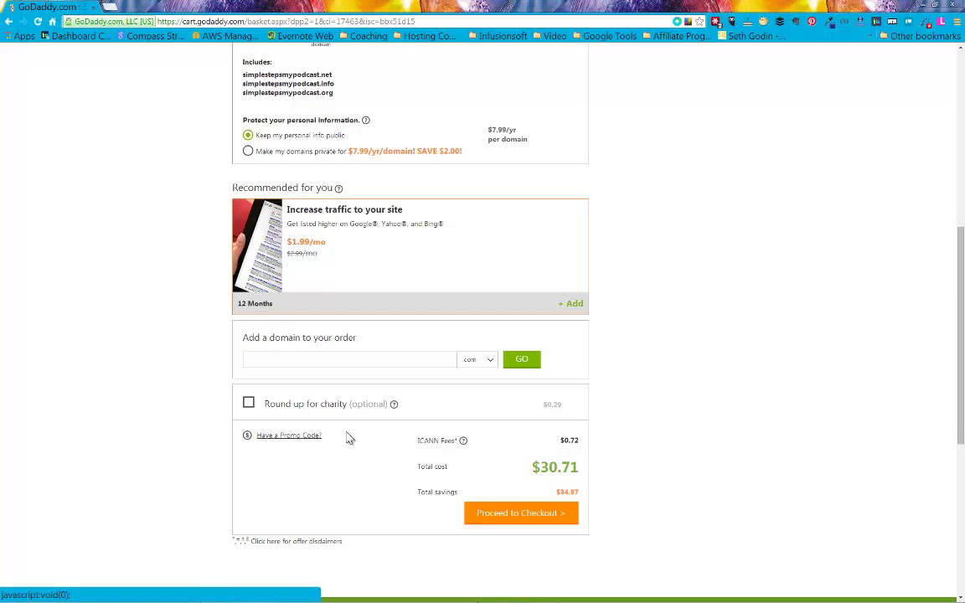
pyautogui.scroll(5, 351, 438)
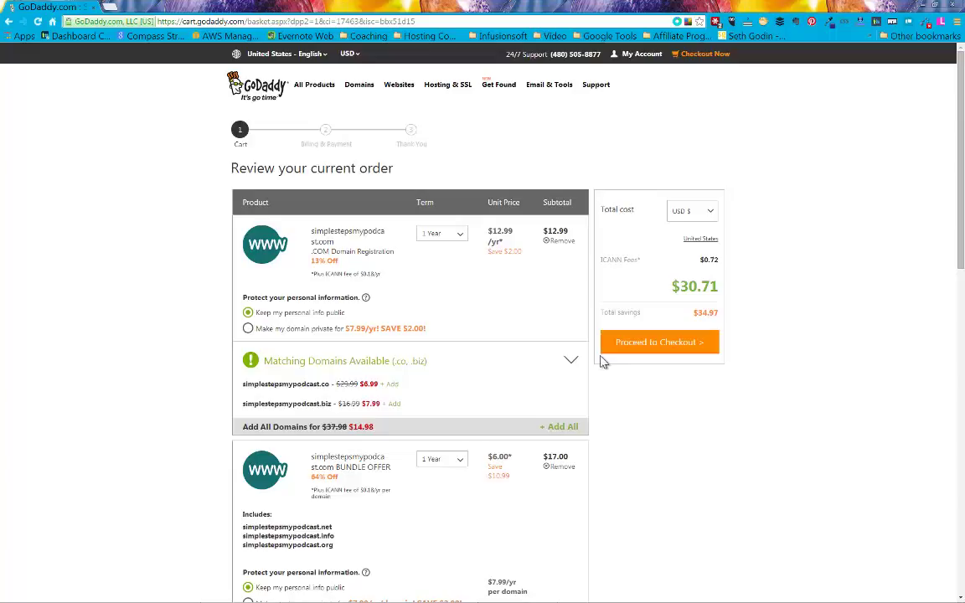
pyautogui.scroll(-5, 603, 361)
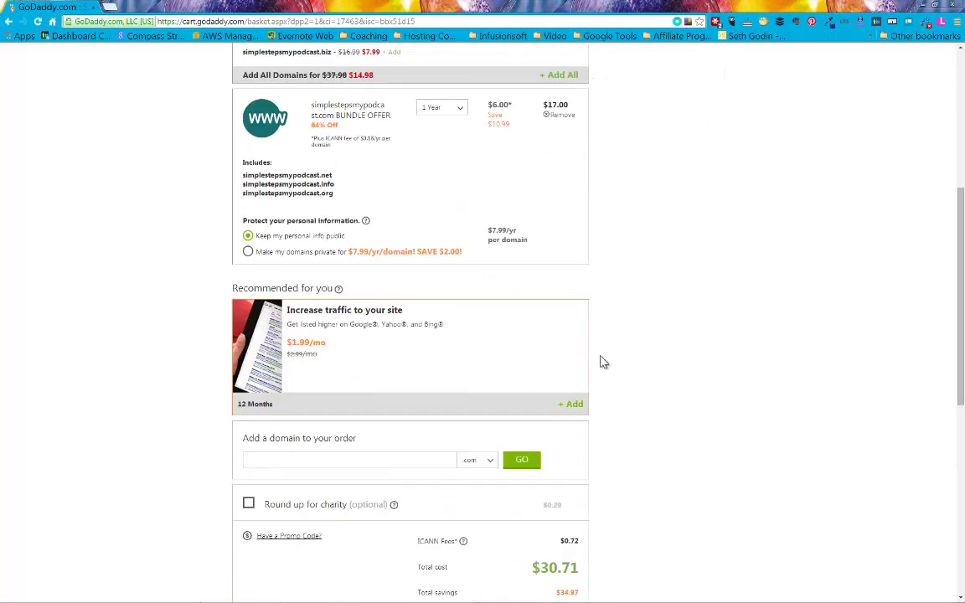
pyautogui.scroll(-1, 603, 361)
pyautogui.scroll(6, 603, 361)
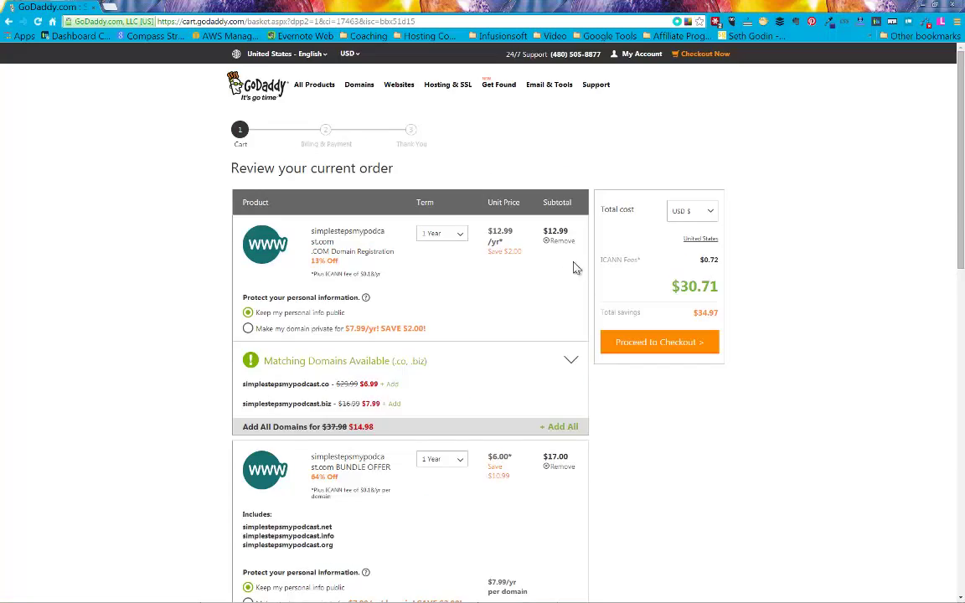